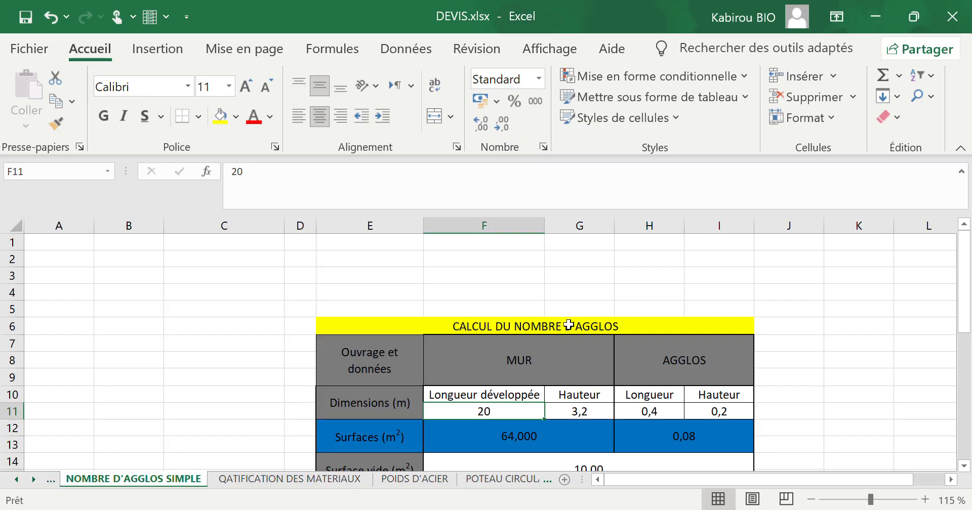
# - Examine the whole CALCUL DU NOMBRE D'AGGLOS table, from the wall and block dimensions through the material quantities to the price
pyautogui.scroll(-2, 569, 324)
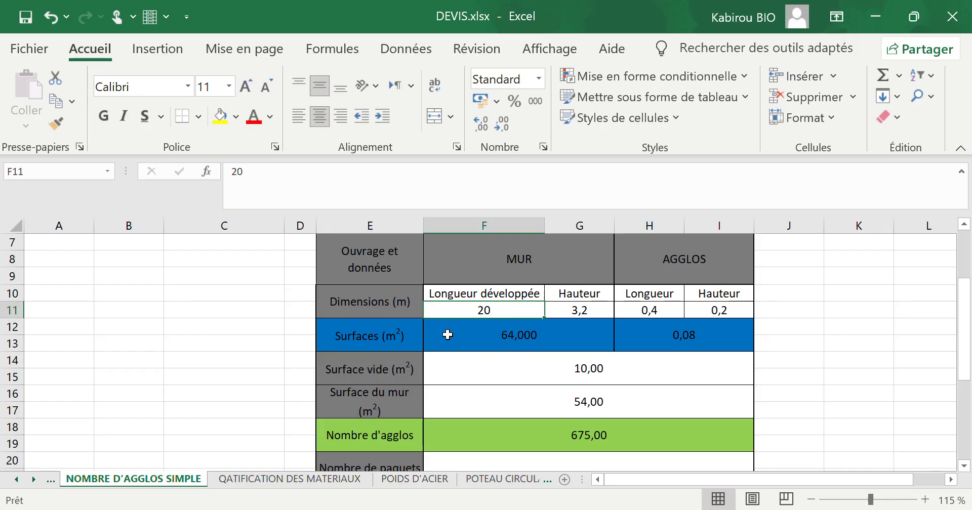
pyautogui.scroll(-1, 446, 337)
pyautogui.scroll(-2, 448, 343)
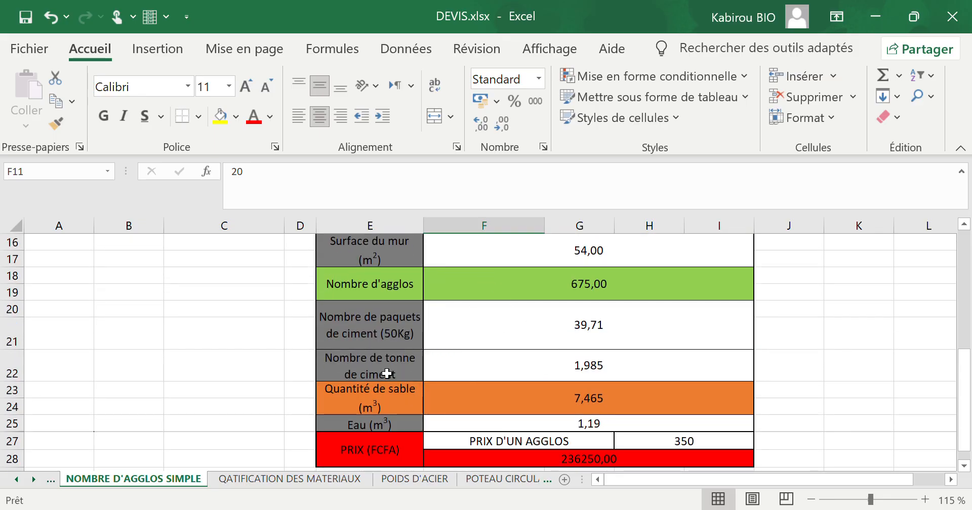
pyautogui.scroll(-1, 450, 362)
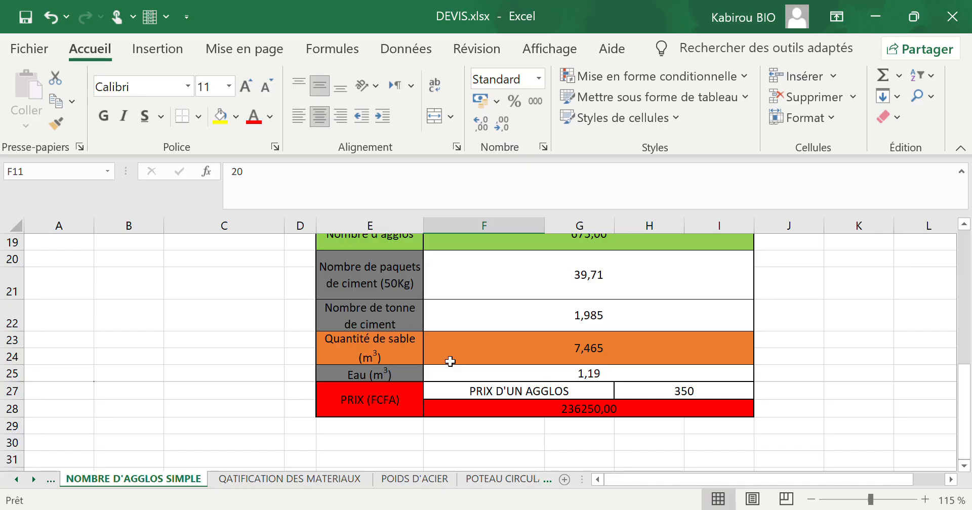
pyautogui.scroll(1, 449, 363)
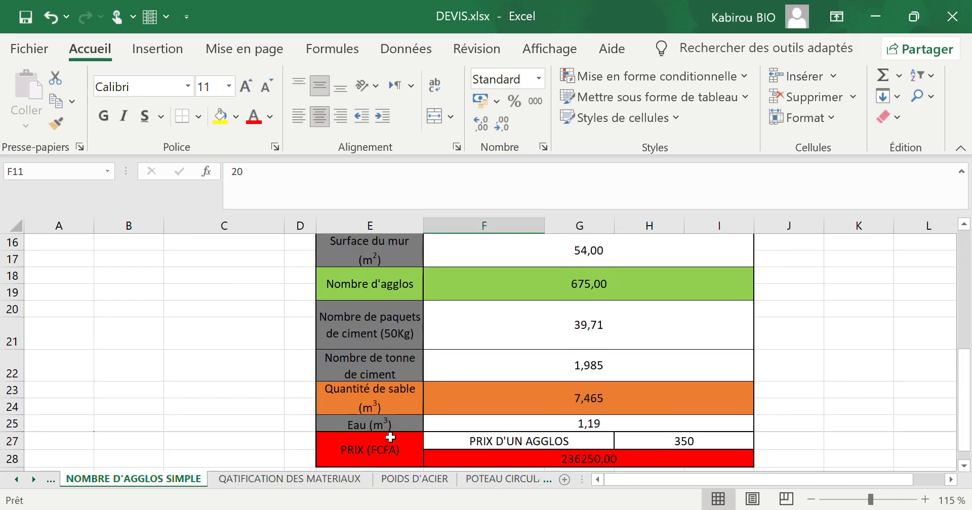
pyautogui.scroll(1, 588, 398)
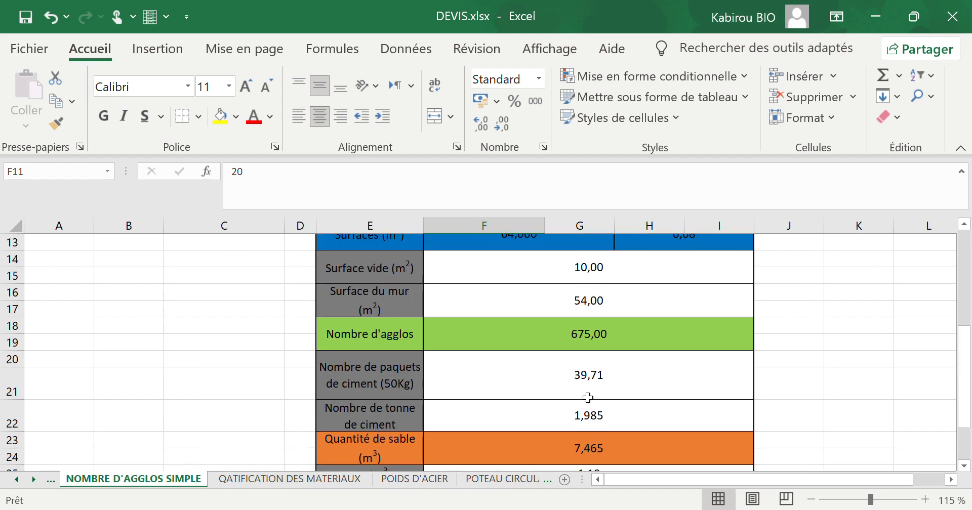
pyautogui.scroll(4, 586, 394)
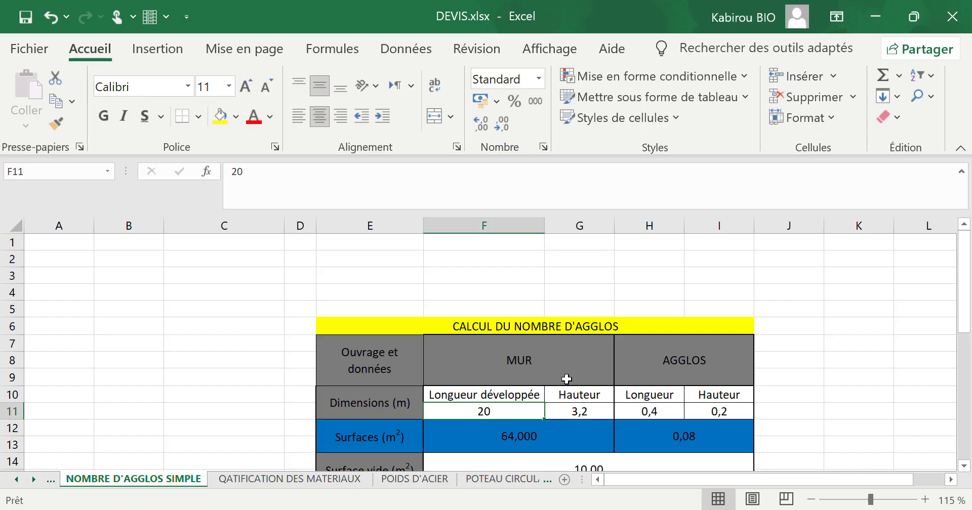
pyautogui.scroll(-1, 562, 370)
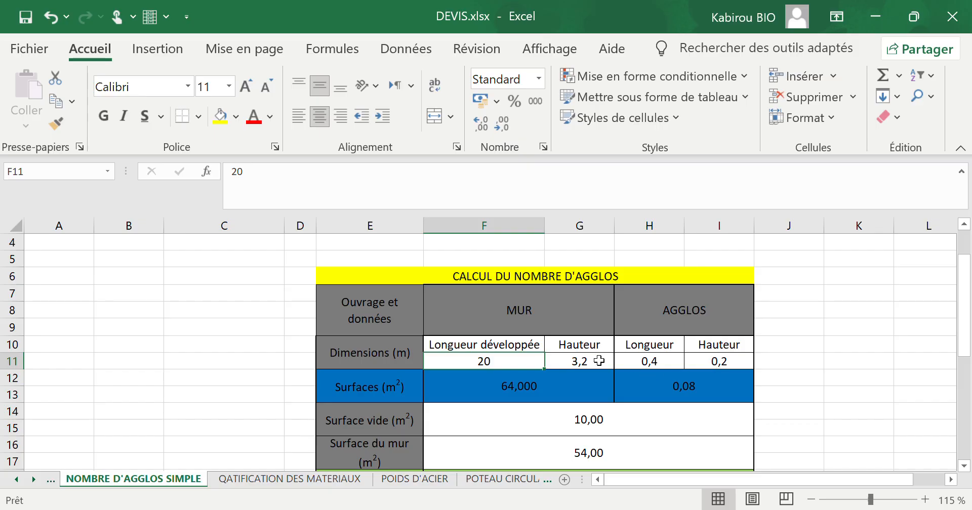
pyautogui.scroll(1, 507, 330)
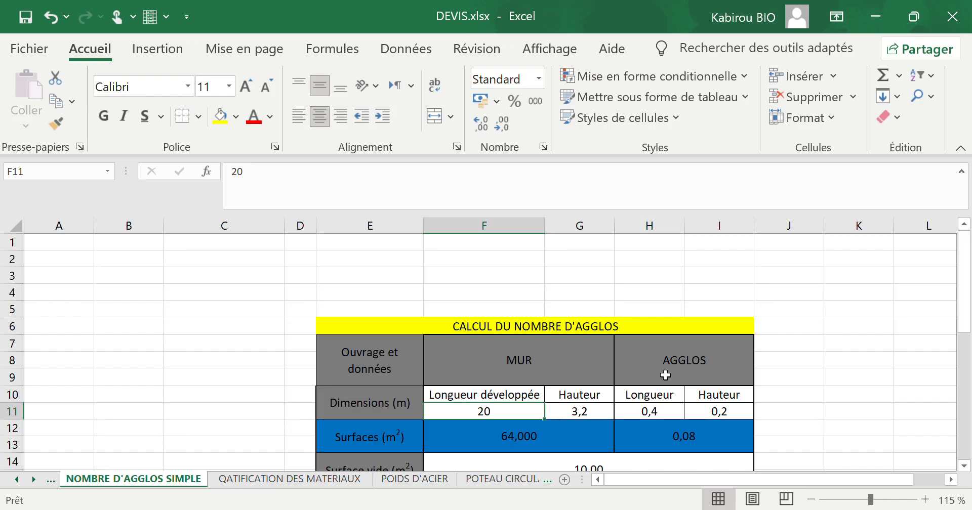
pyautogui.scroll(-1, 502, 346)
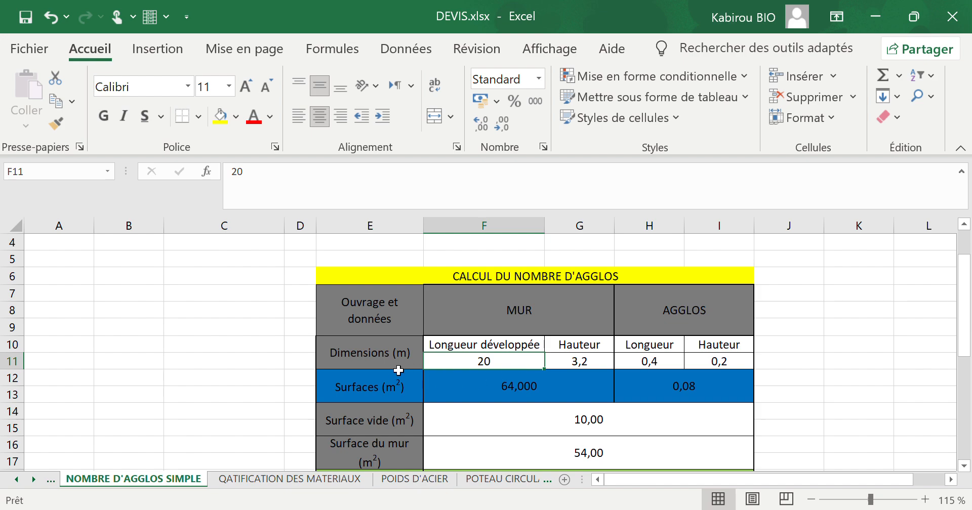
pyautogui.scroll(-2, 395, 369)
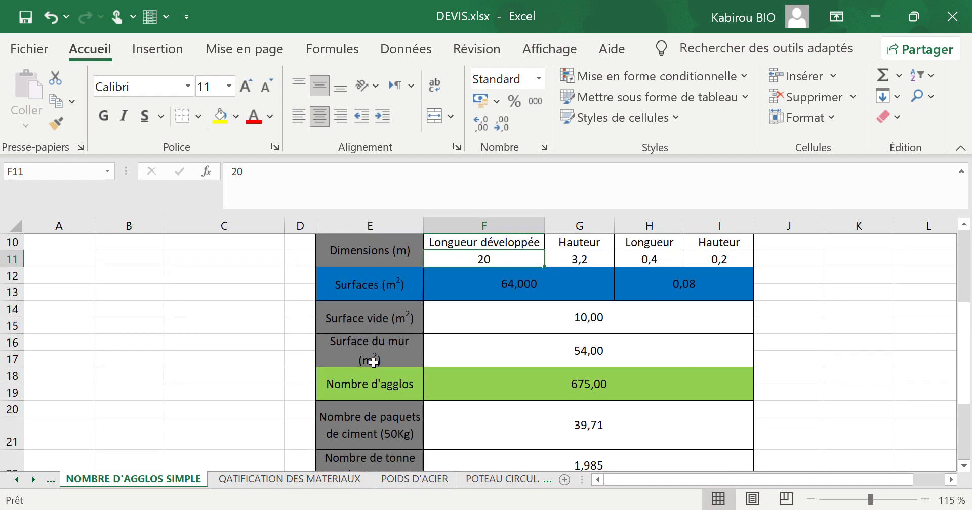
pyautogui.scroll(-1, 365, 372)
pyautogui.scroll(4, 452, 384)
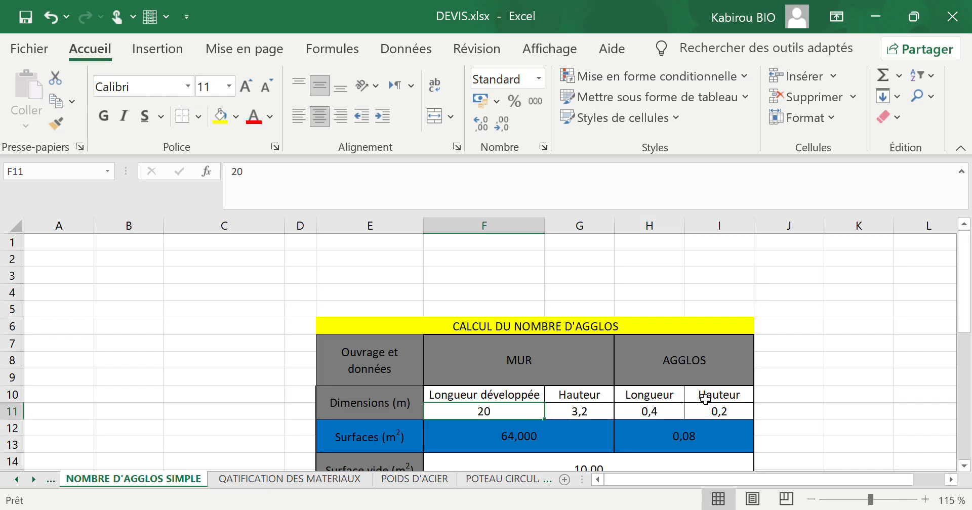
# - Set the wall's Longueur développée in cell F11 to 15 m
pyautogui.scroll(-1, 730, 415)
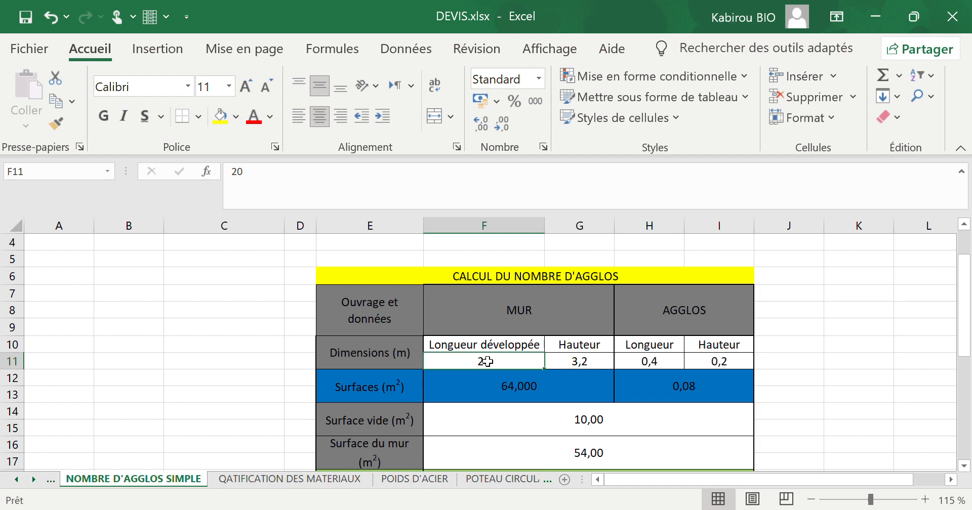
pyautogui.write('15')
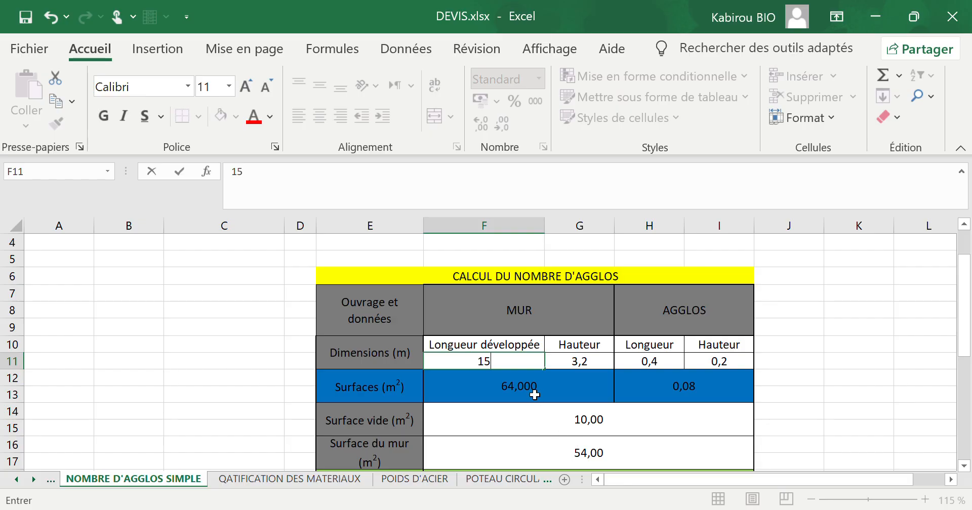
pyautogui.press('Return')
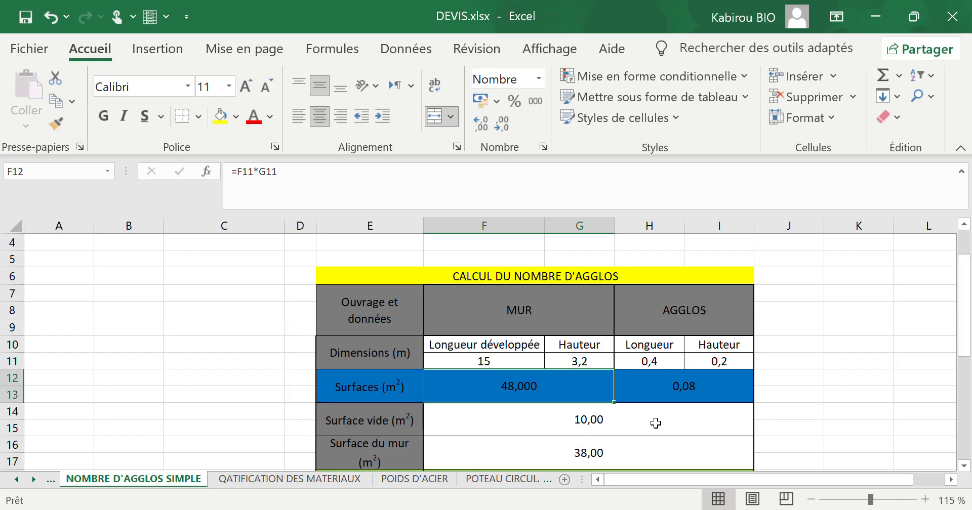
# - Set the Surface vide in cell F14 to 5 m²
pyautogui.scroll(-1, 542, 406)
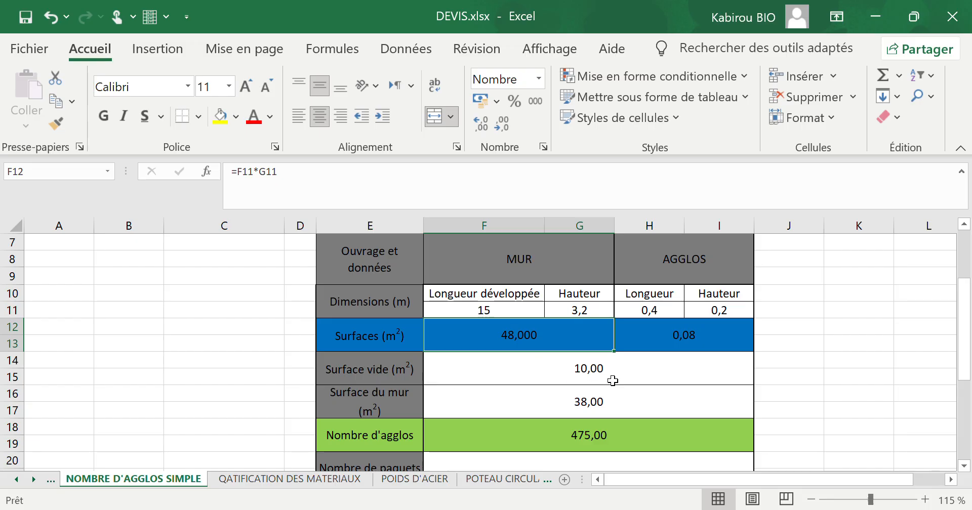
pyautogui.click(629, 371)
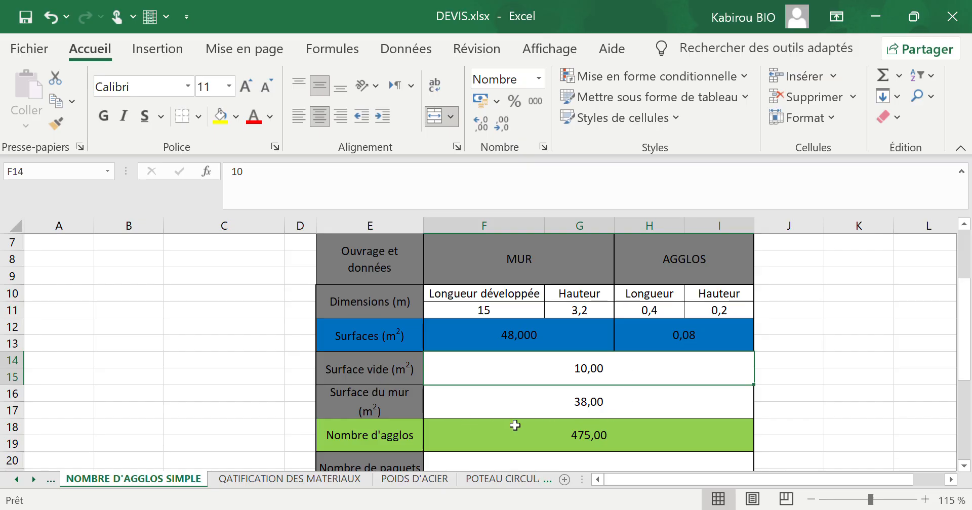
pyautogui.write('5')
pyautogui.press('Return')
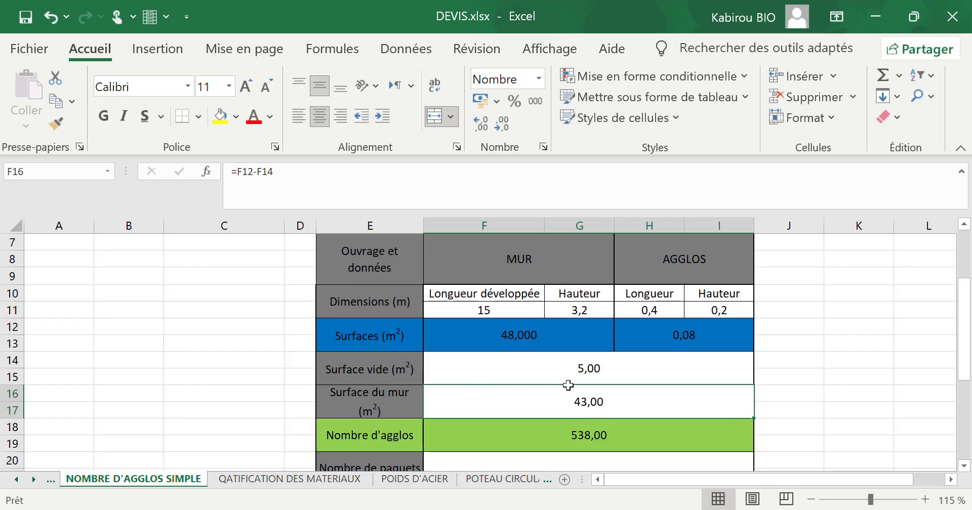
# - Check the recalculated wall surface, block count and material quantities, and inspect the formula for the number of 50 kg cement bags
pyautogui.scroll(-1, 568, 386)
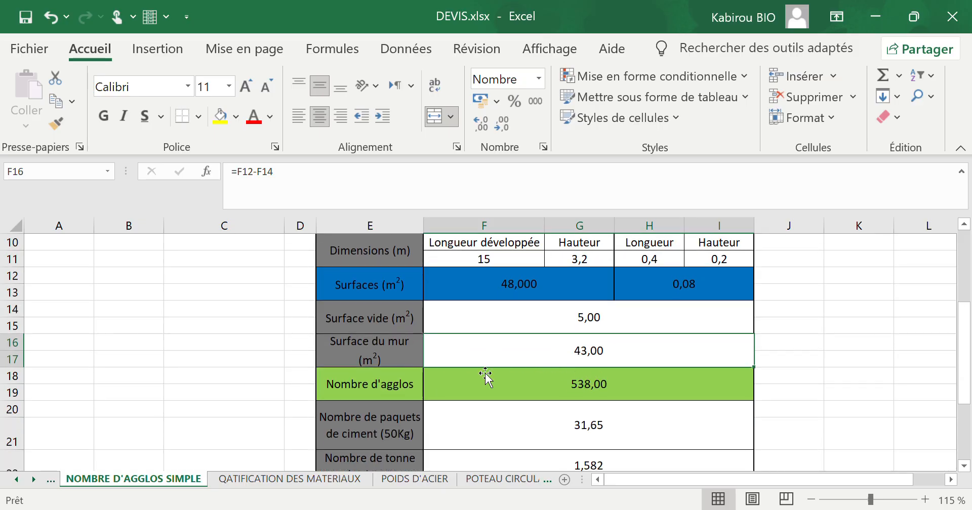
pyautogui.scroll(1, 519, 366)
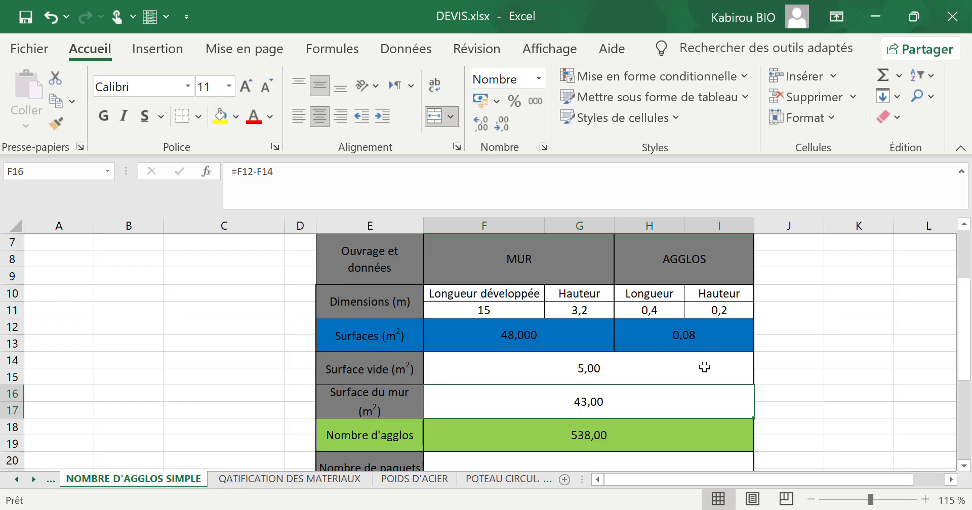
pyautogui.scroll(-1, 503, 375)
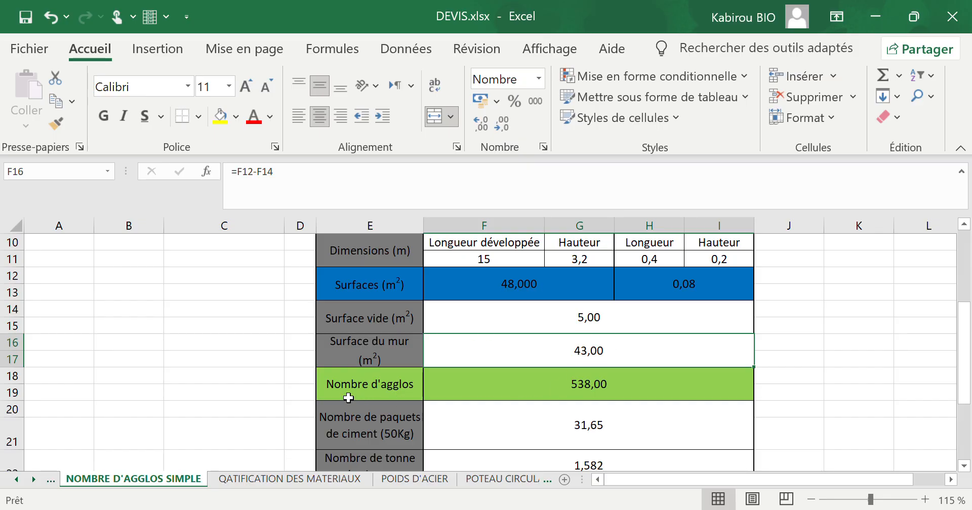
pyautogui.scroll(-1, 611, 384)
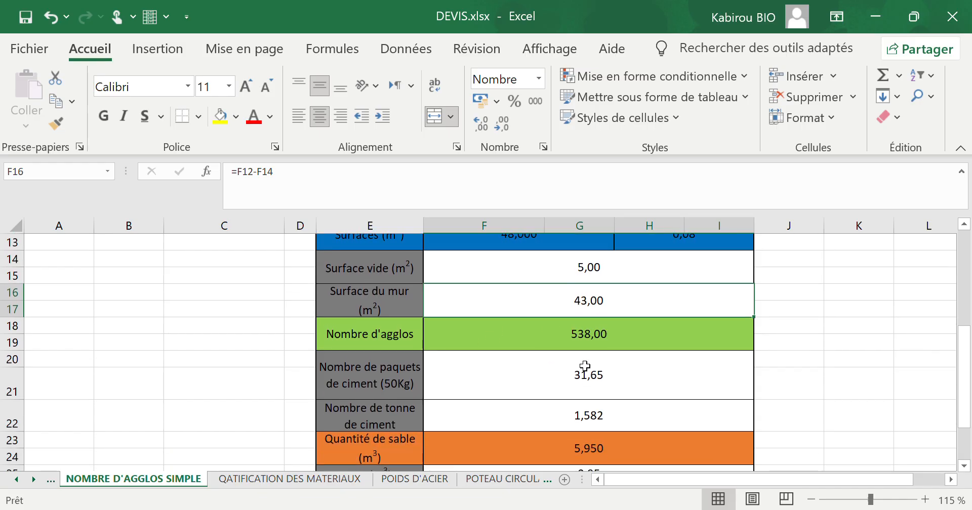
pyautogui.scroll(2, 584, 366)
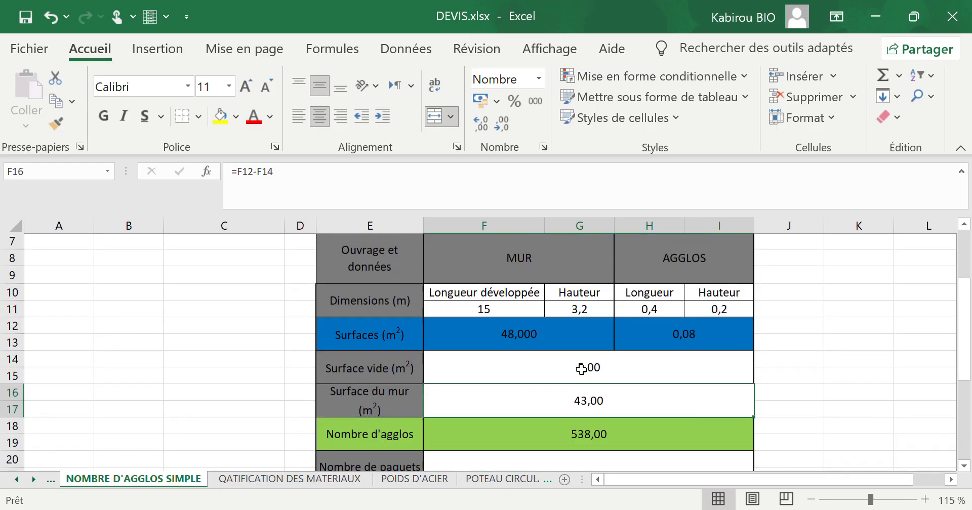
pyautogui.scroll(-1, 581, 374)
pyautogui.click(582, 386)
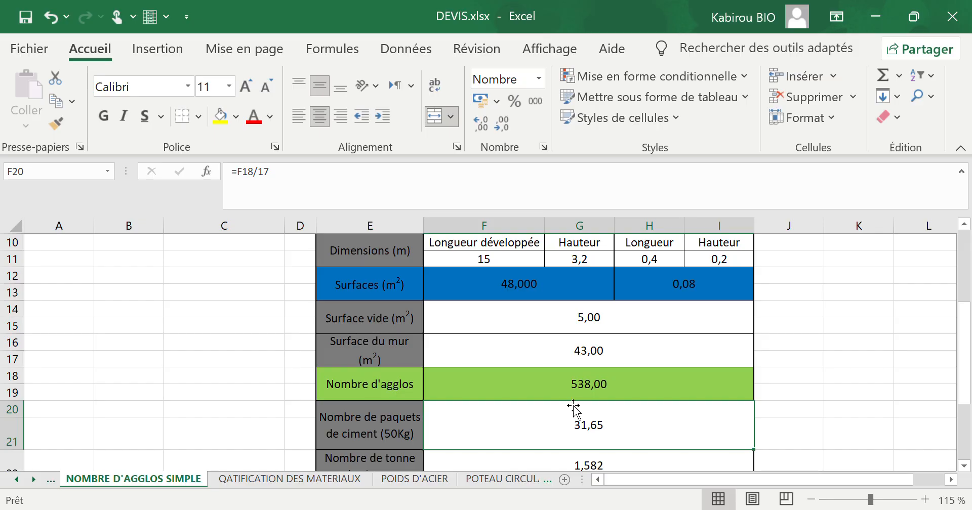
pyautogui.scroll(-1, 547, 402)
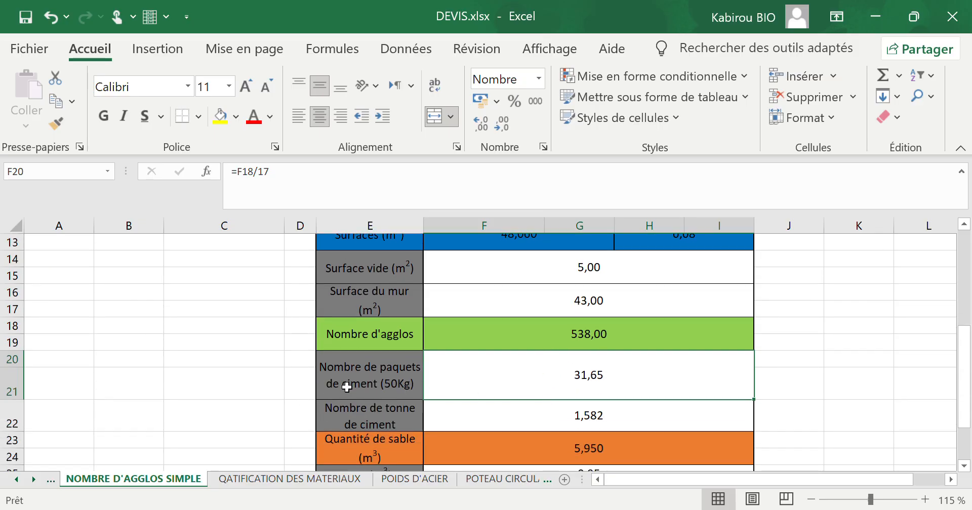
pyautogui.scroll(-1, 601, 377)
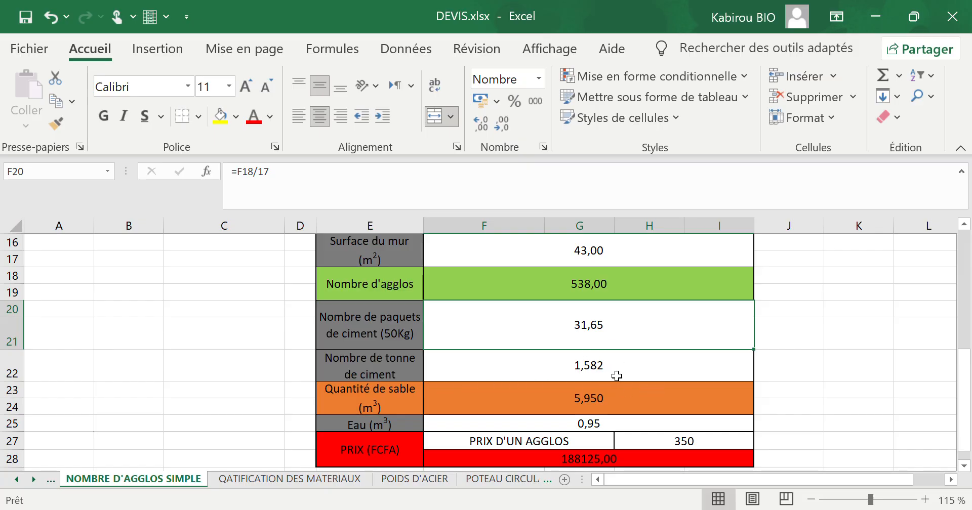
# - Set the PRIX D'UN AGGLOS in cell H27 to 200 FCFA
pyautogui.scroll(-1, 618, 375)
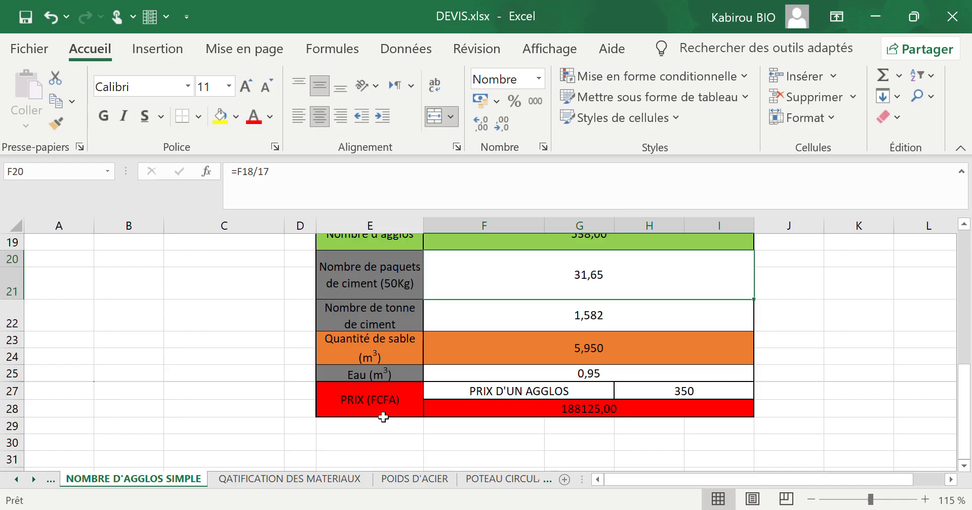
pyautogui.click(688, 393)
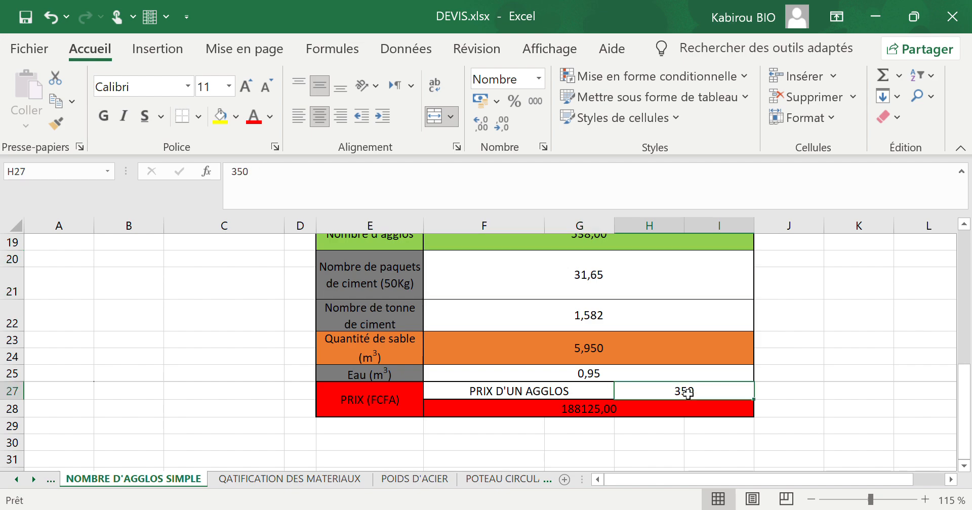
pyautogui.write('2')
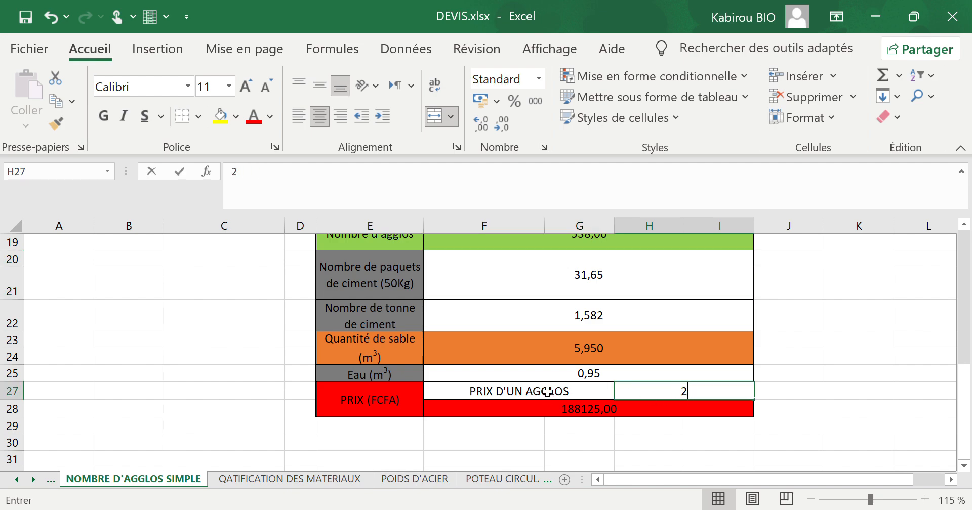
pyautogui.write('00')
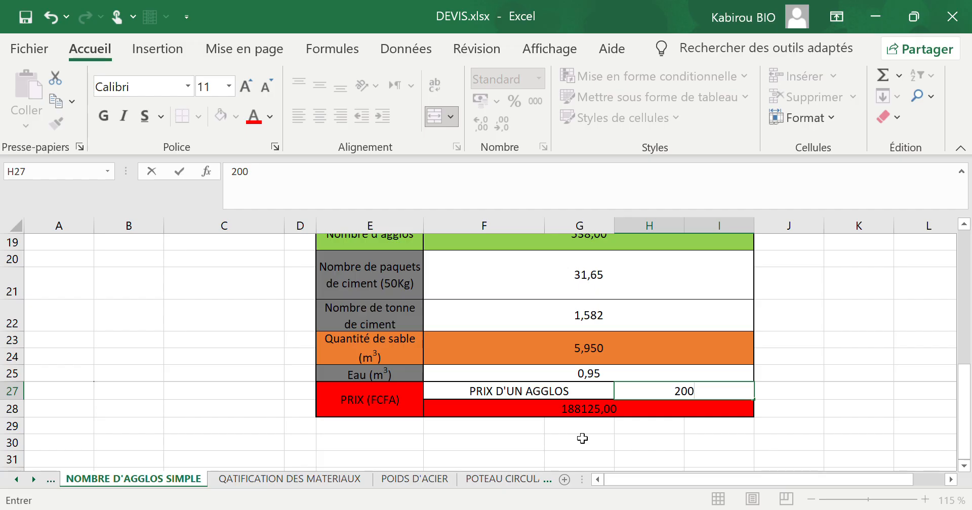
pyautogui.press('Return')
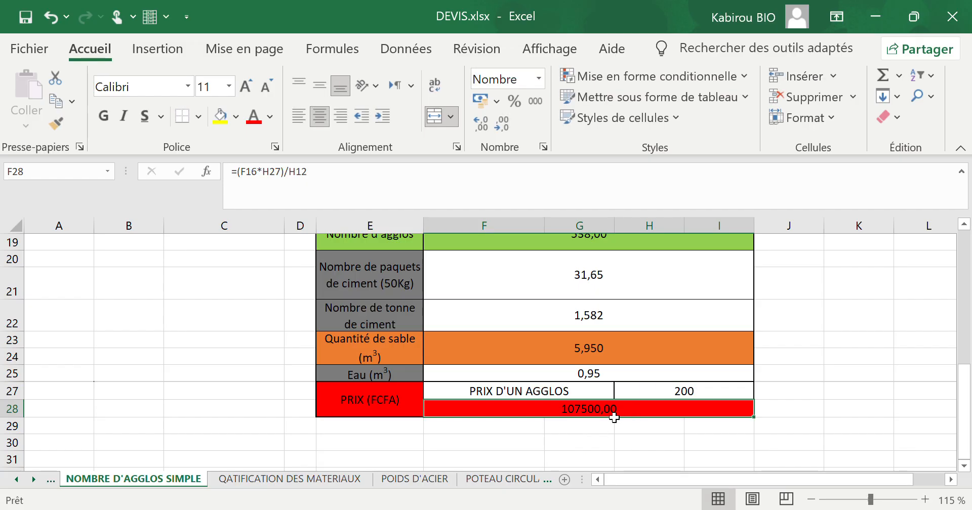
# - Review the updated block calculation from the wall dimensions down to the total price in FCFA
pyautogui.scroll(2, 614, 418)
pyautogui.scroll(4, 614, 418)
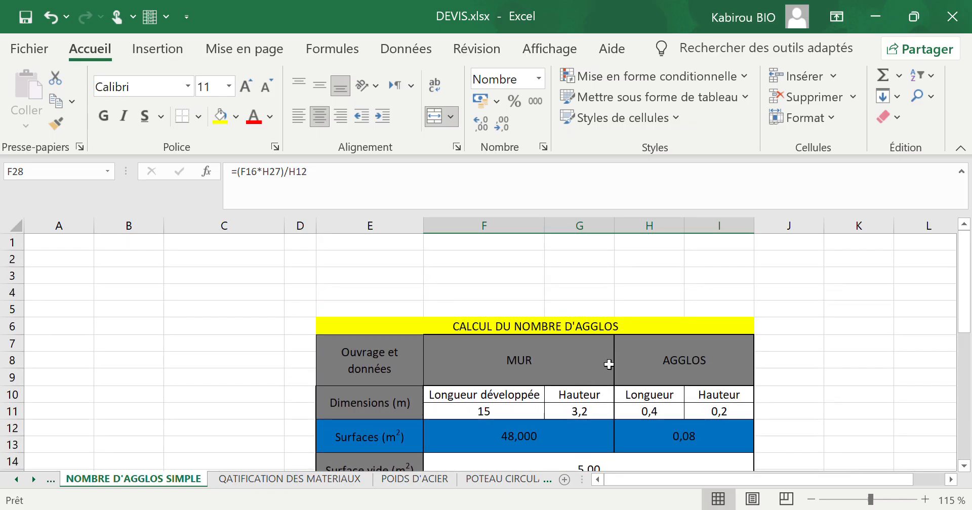
pyautogui.scroll(-2, 606, 364)
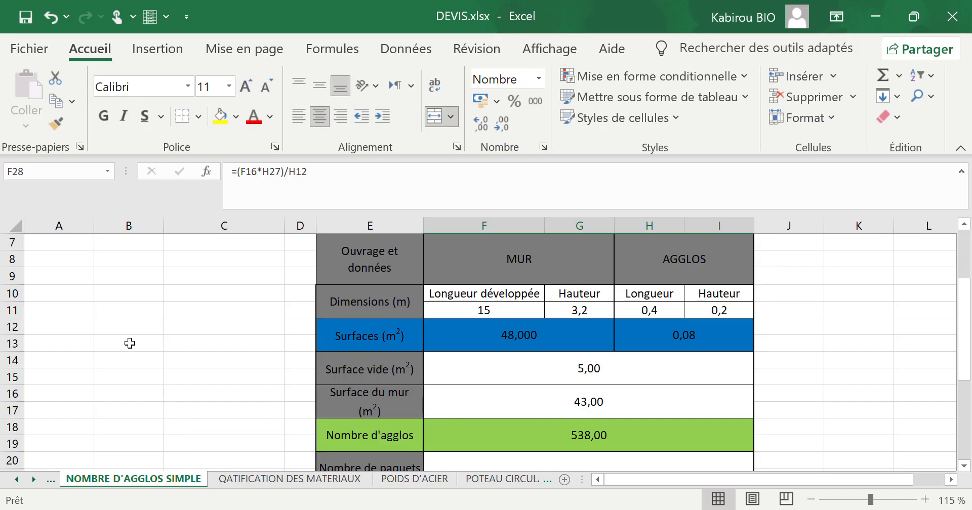
pyautogui.scroll(2, 685, 357)
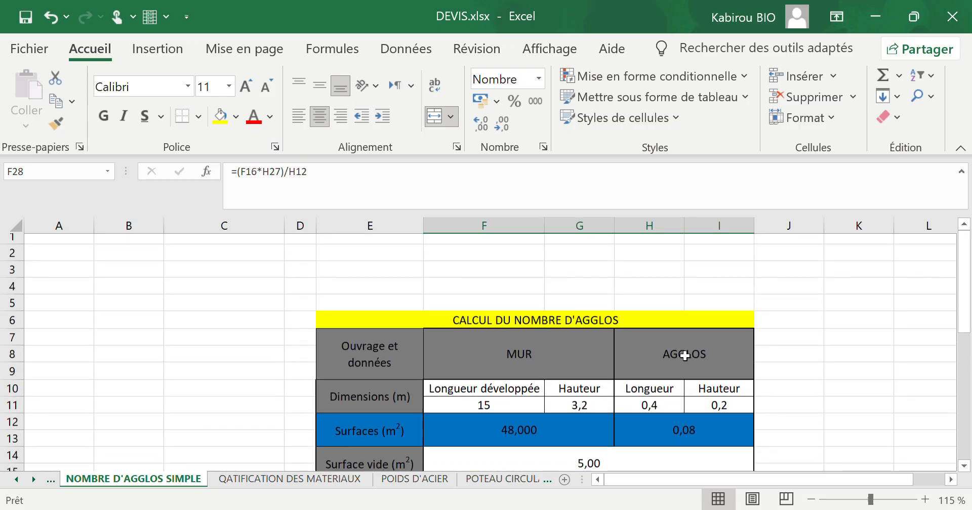
pyautogui.scroll(-7, 582, 341)
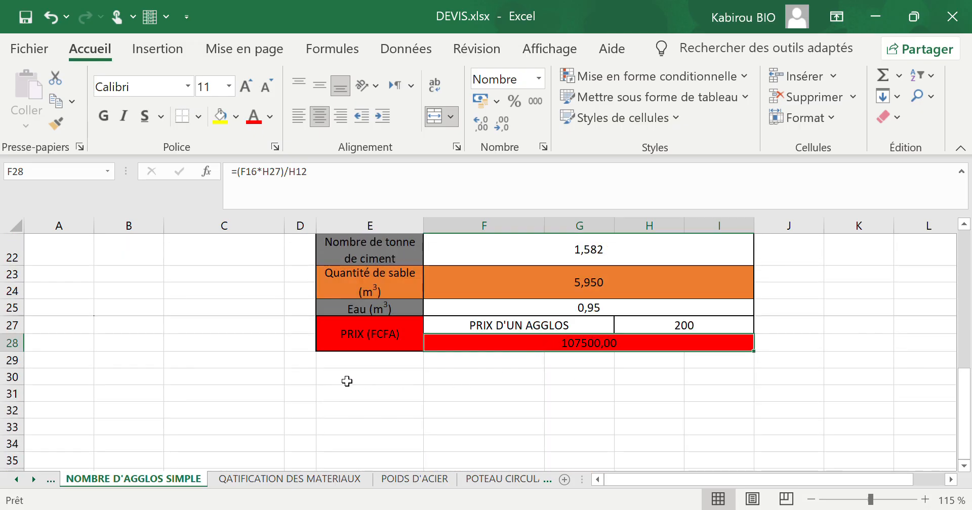
pyautogui.scroll(1, 405, 361)
pyautogui.scroll(3, 404, 361)
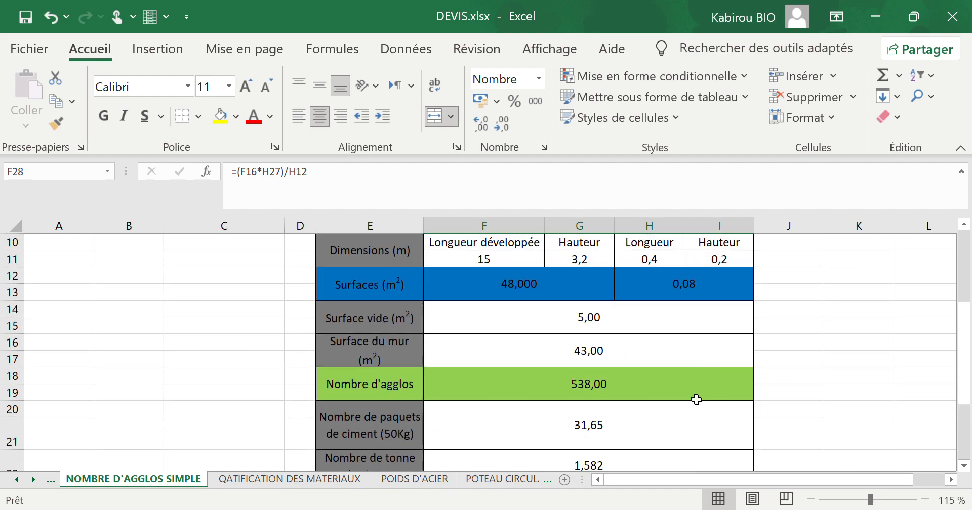
# - Examine the CALCUL DU NOMBRE D'AGGLOS table, comparing the wall and block dimensions and surfaces with the block count, material quantities and price
pyautogui.scroll(2, 581, 361)
pyautogui.scroll(1, 582, 361)
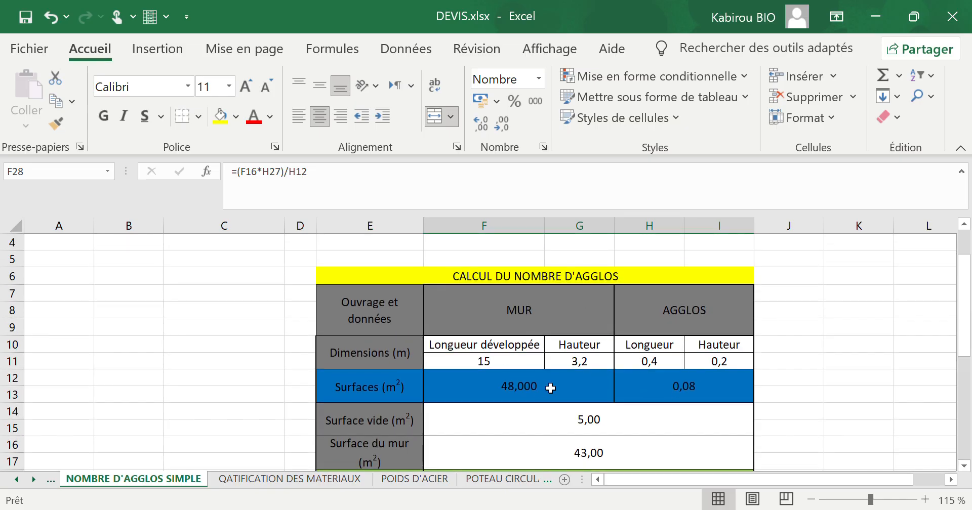
pyautogui.scroll(-1, 648, 408)
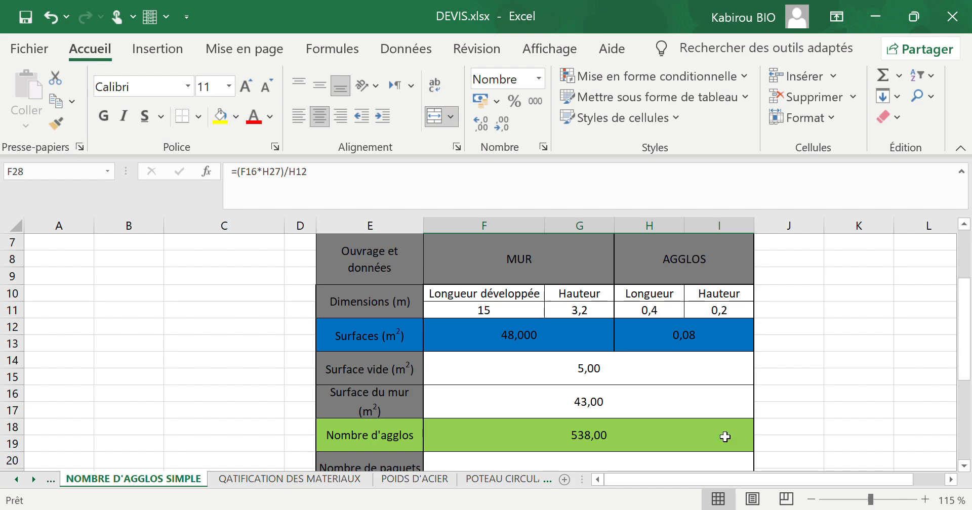
pyautogui.scroll(1, 637, 381)
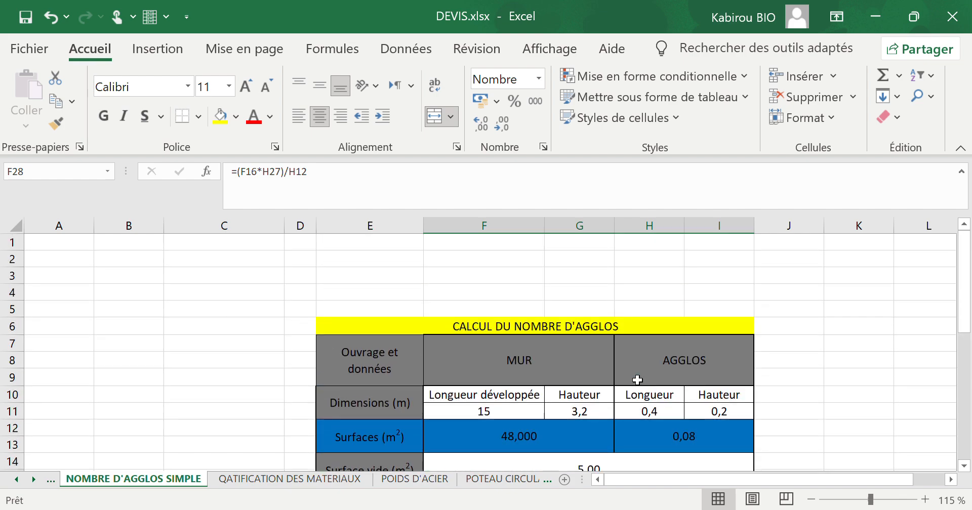
pyautogui.scroll(-4, 643, 372)
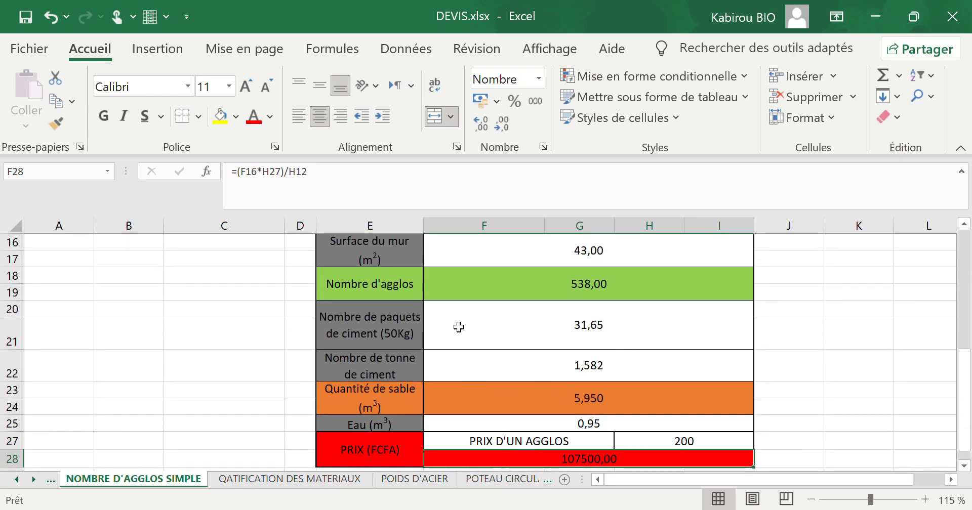
pyautogui.scroll(3, 582, 377)
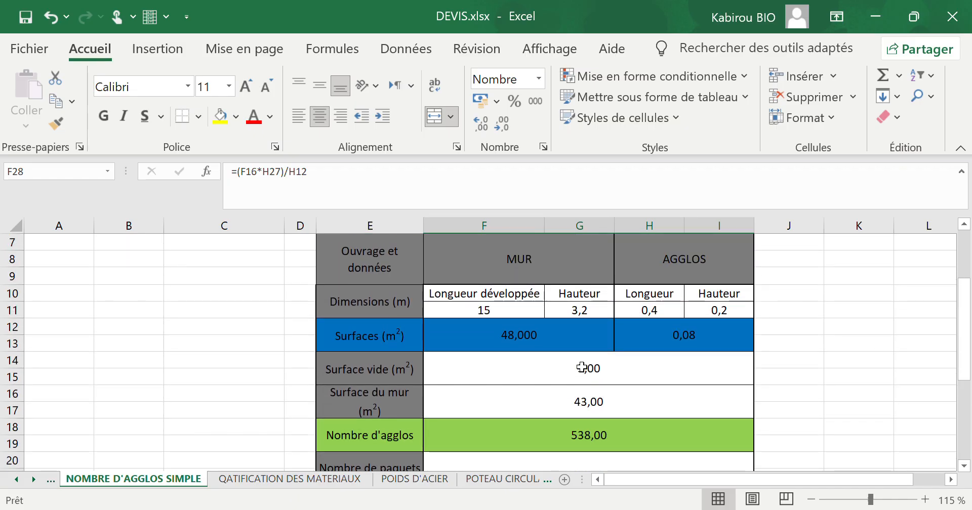
pyautogui.scroll(2, 560, 379)
pyautogui.scroll(-3, 571, 384)
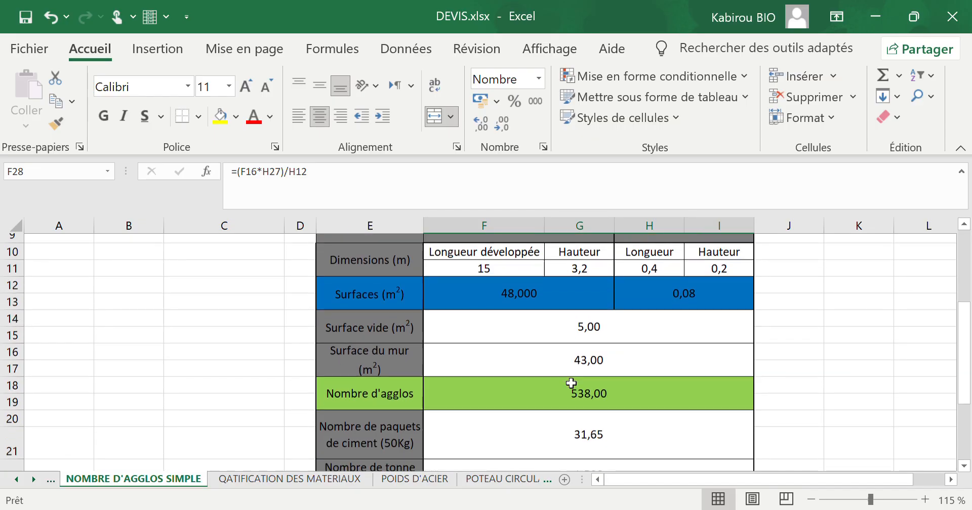
pyautogui.scroll(-2, 571, 383)
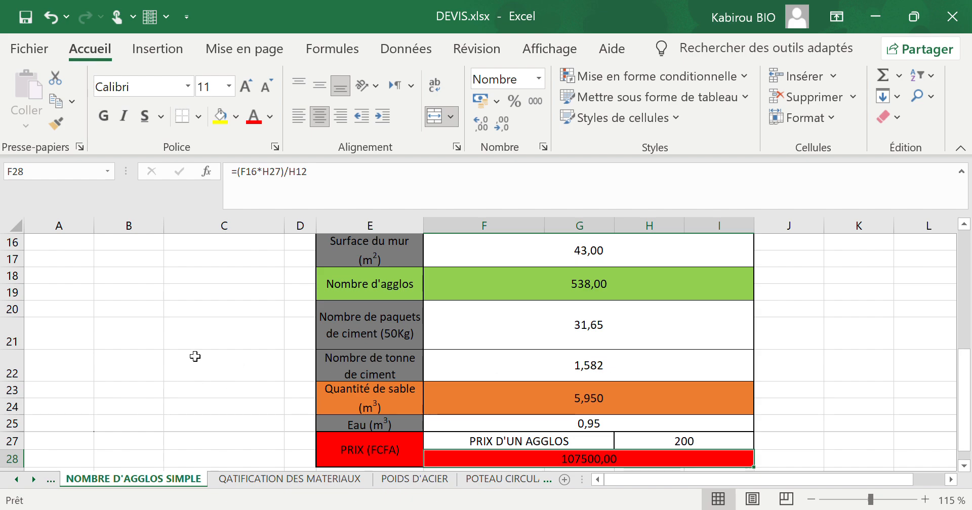
pyautogui.scroll(3, 235, 361)
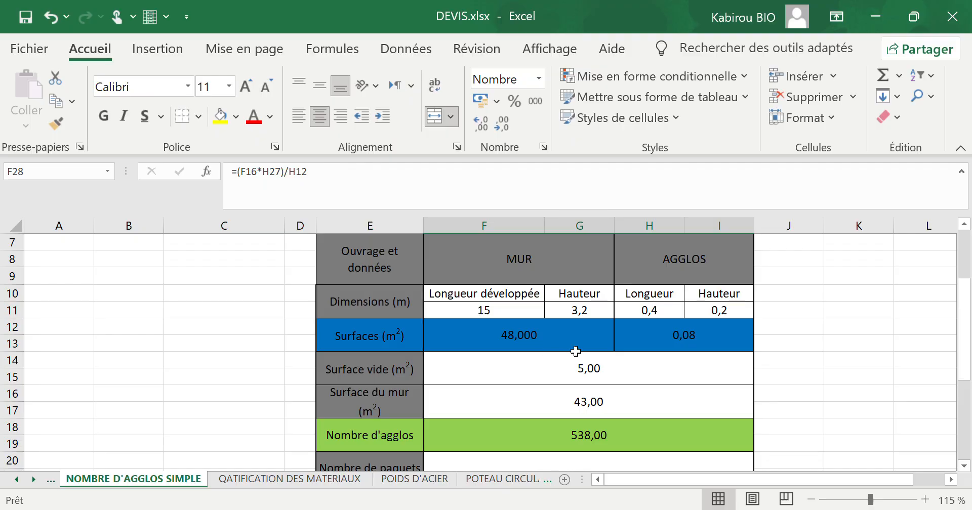
pyautogui.scroll(2, 701, 347)
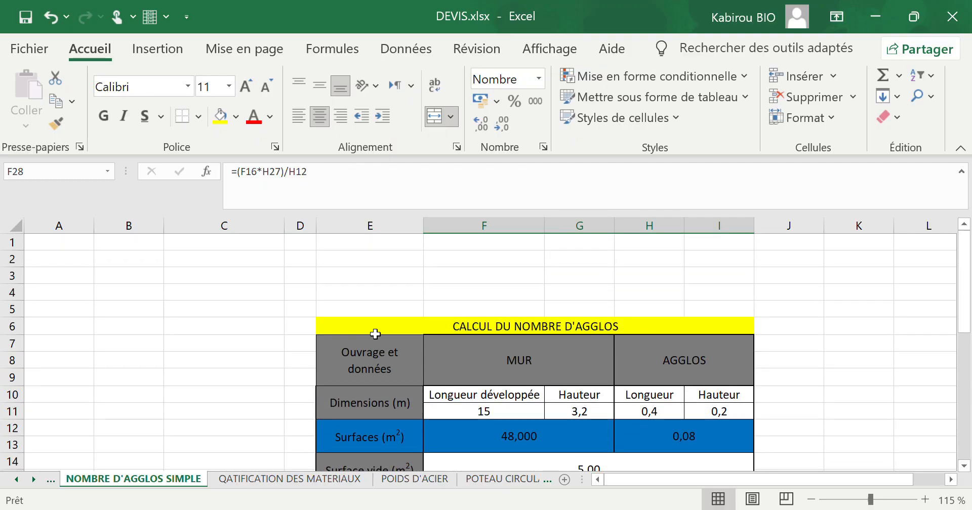
pyautogui.scroll(-3, 375, 334)
pyautogui.scroll(3, 621, 335)
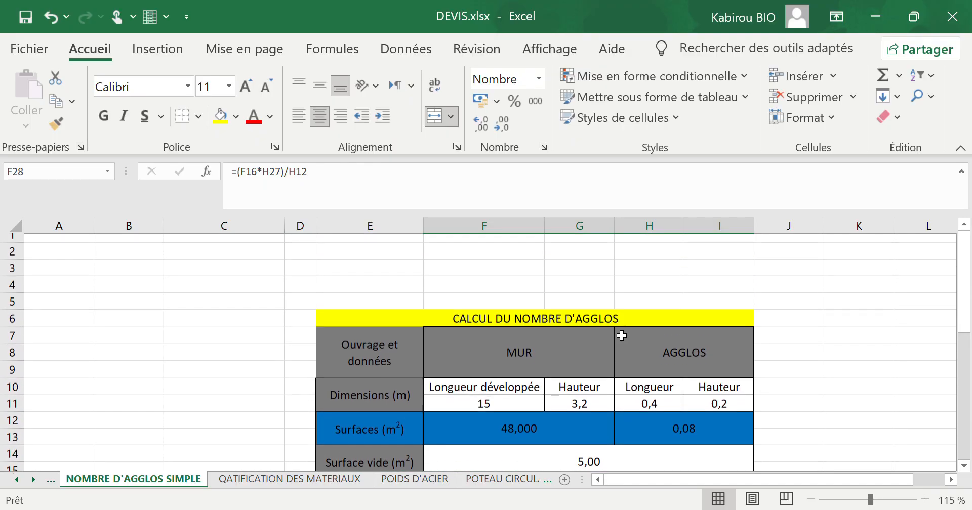
pyautogui.scroll(-7, 605, 334)
pyautogui.scroll(1, 435, 362)
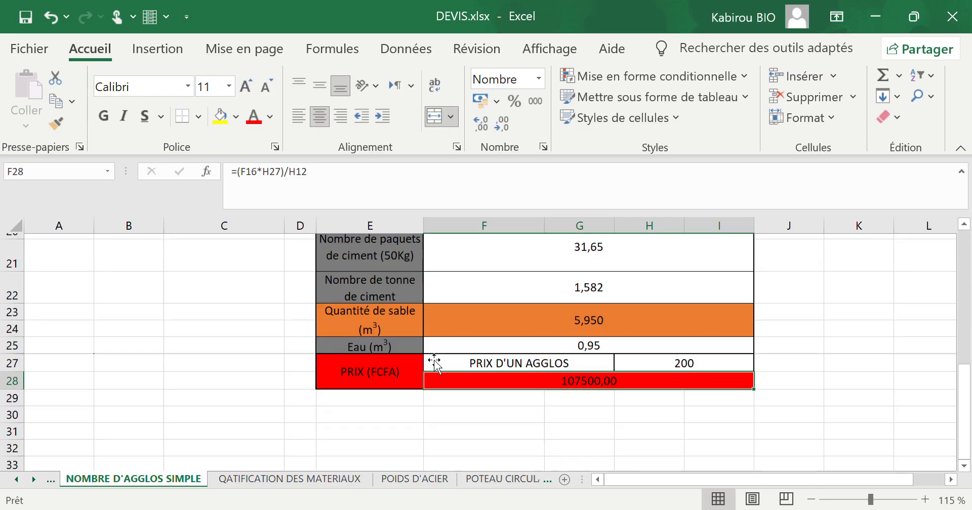
pyautogui.scroll(7, 434, 354)
pyautogui.scroll(-3, 458, 349)
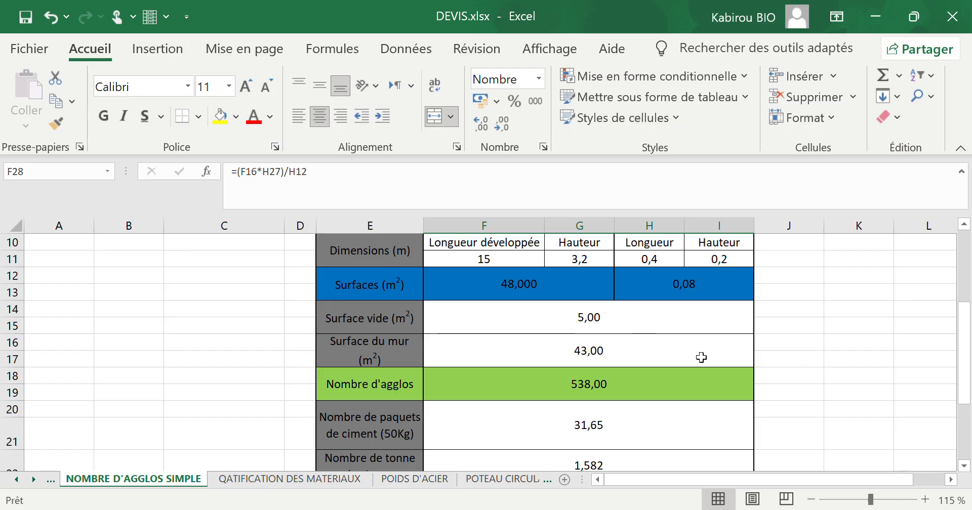
pyautogui.scroll(3, 701, 358)
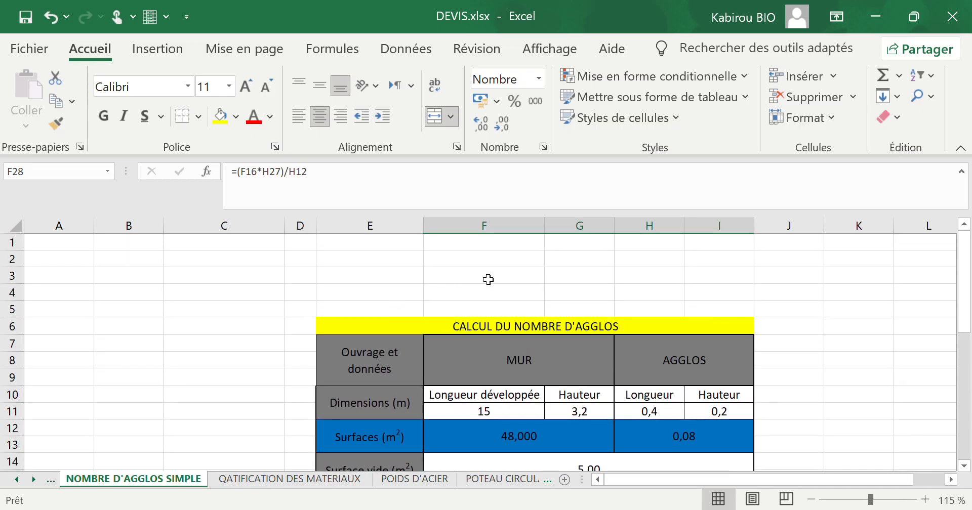
pyautogui.scroll(-2, 488, 279)
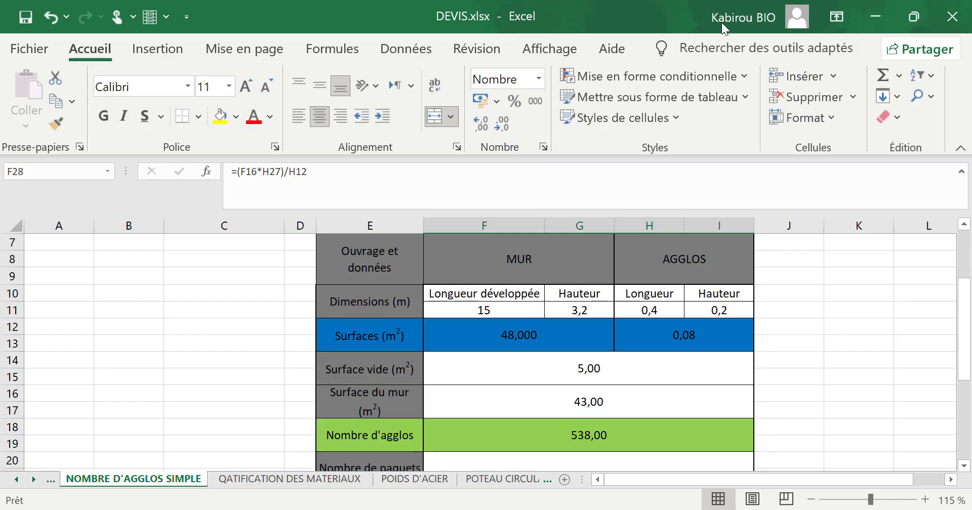